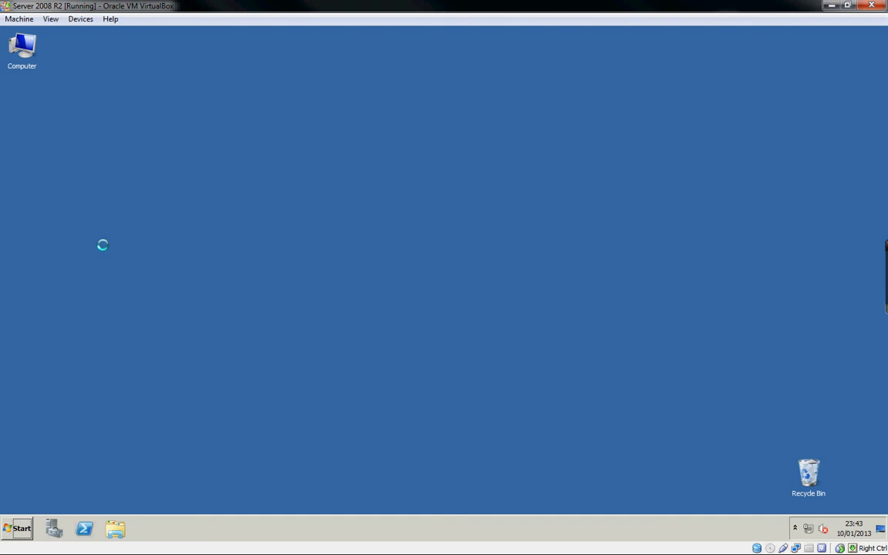
# Step: Open the Group Policy Management console and maximize its window
pyautogui.click(21, 527)
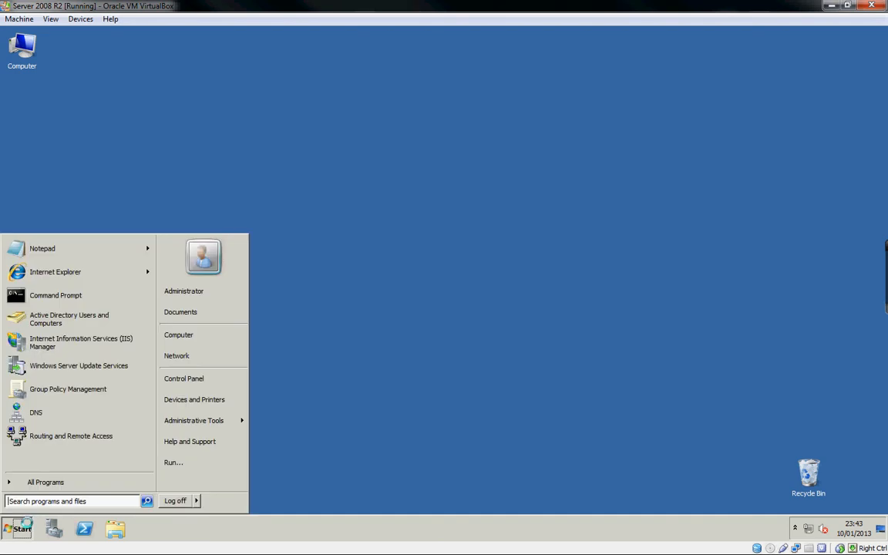
pyautogui.click(54, 391)
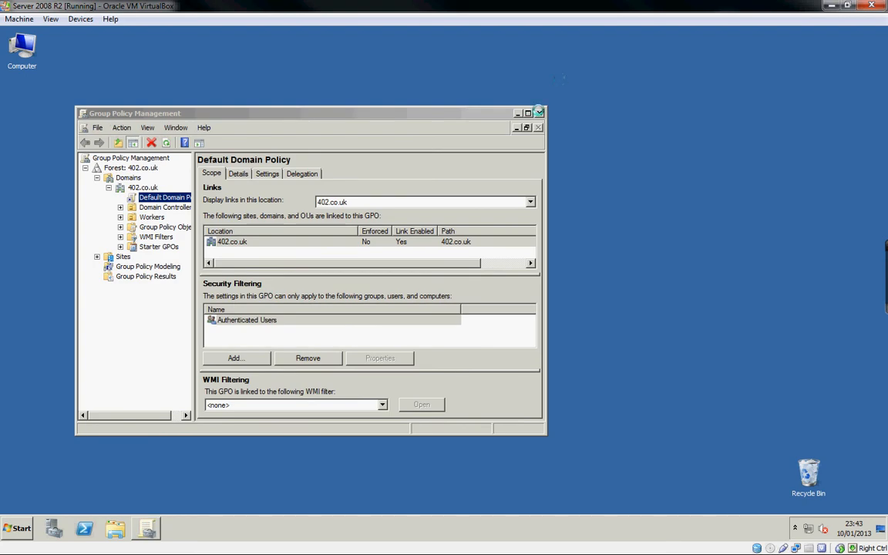
pyautogui.click(528, 114)
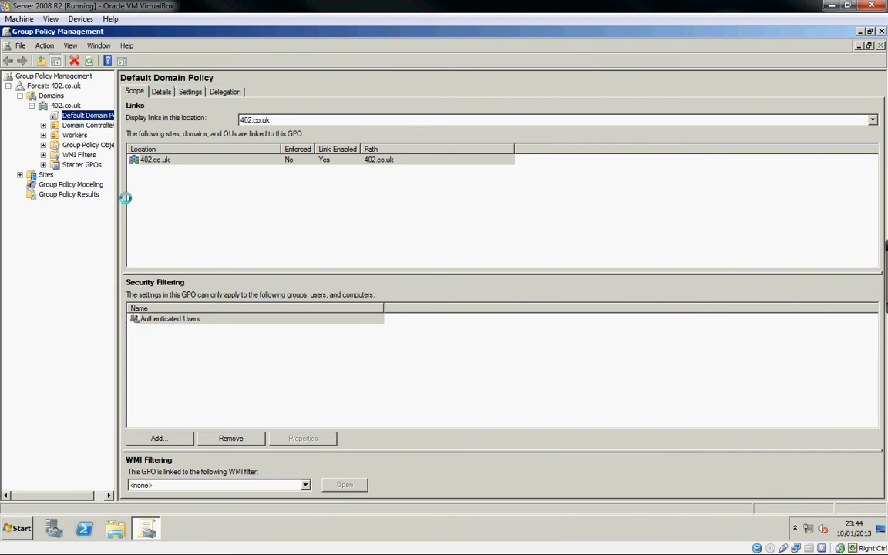
# Step: Create a GPO named WSUS in the 402.co.uk domain and link it there, without a source starter GPO
pyautogui.click(80, 115)
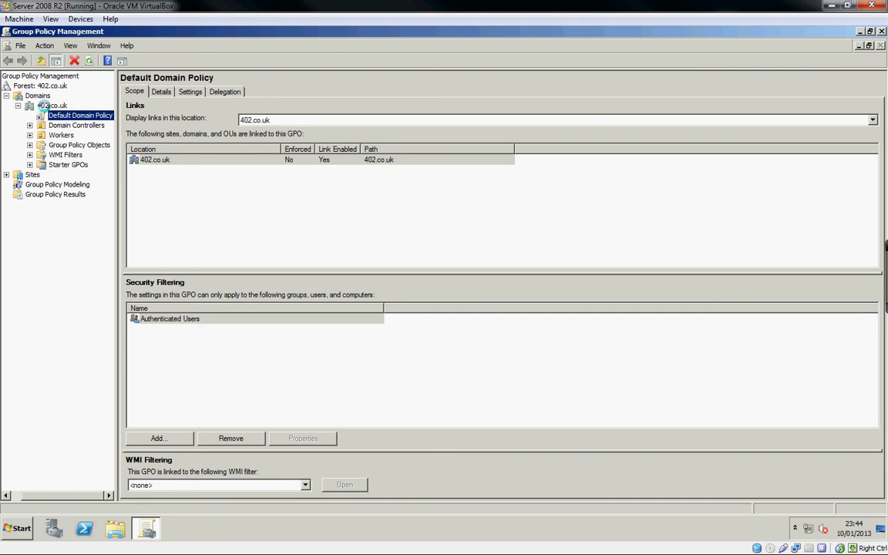
pyautogui.click(42, 105)
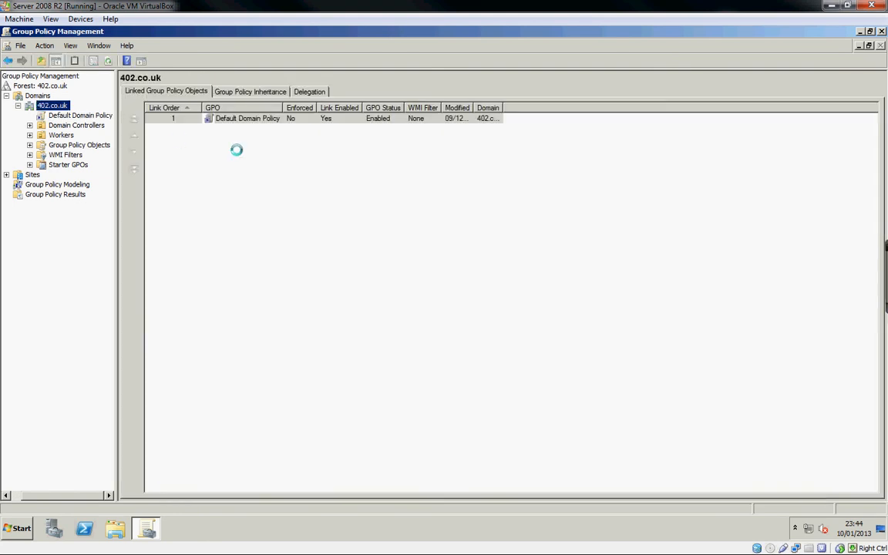
pyautogui.rightClick(54, 105)
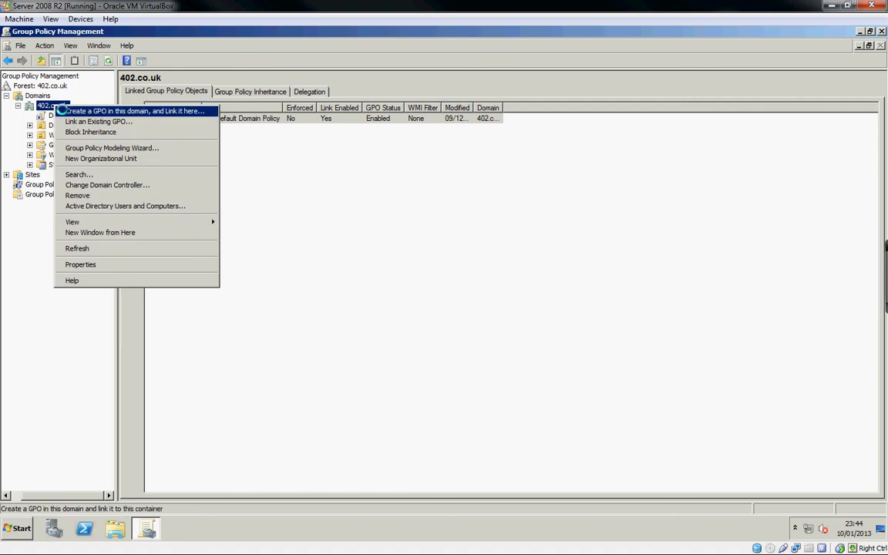
pyautogui.click(60, 111)
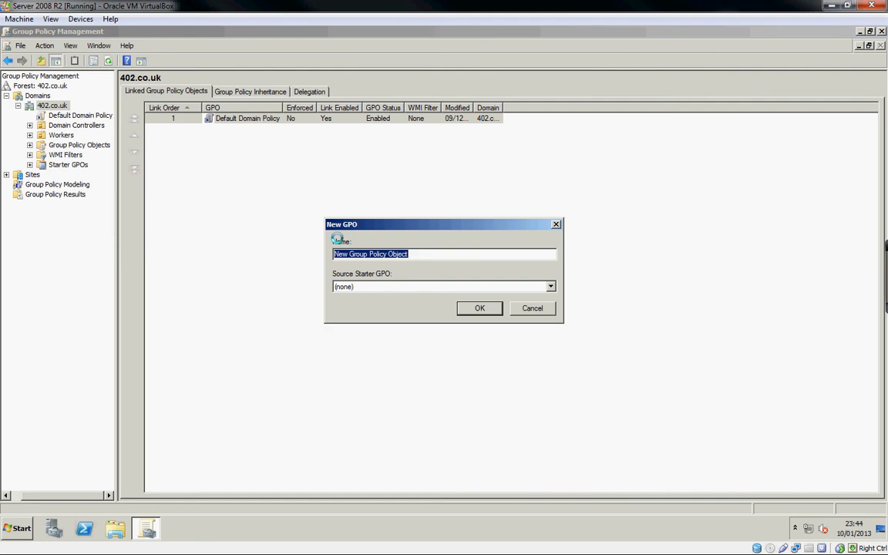
pyautogui.write('WSUS')
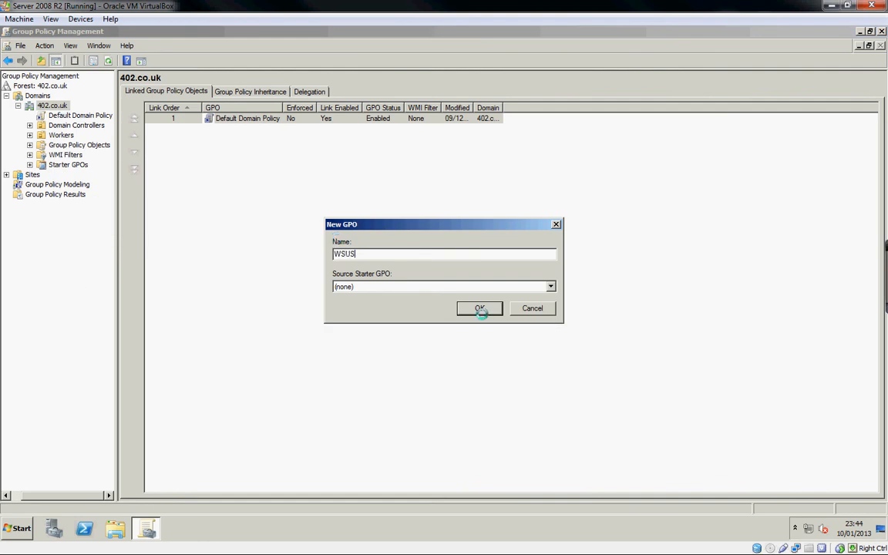
pyautogui.click(480, 308)
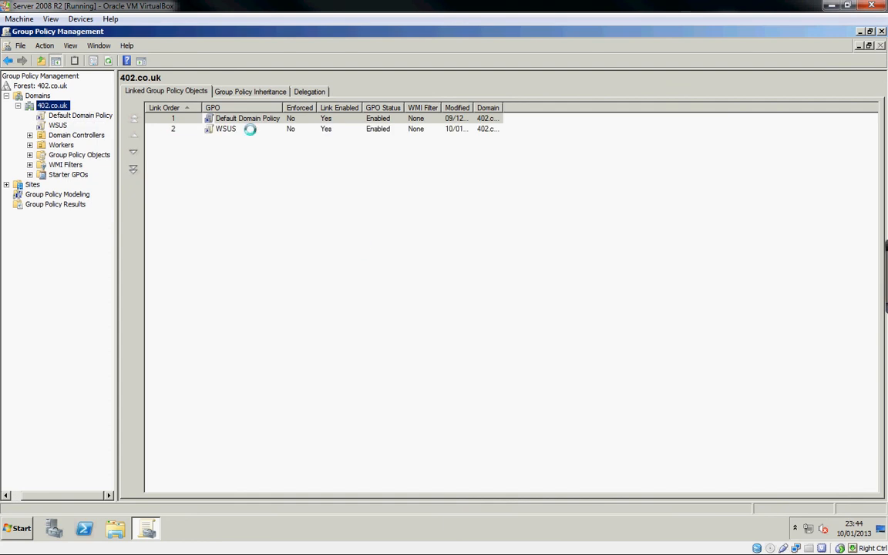
# Step: Open the WSUS GPO for editing, ignoring the snap-in error to continue running, and maximize the editor window
pyautogui.rightClick(231, 128)
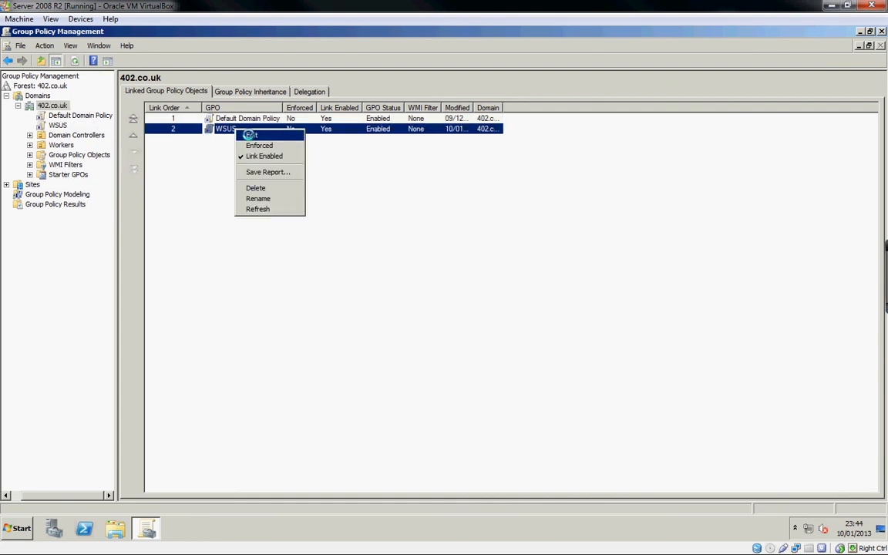
pyautogui.click(249, 135)
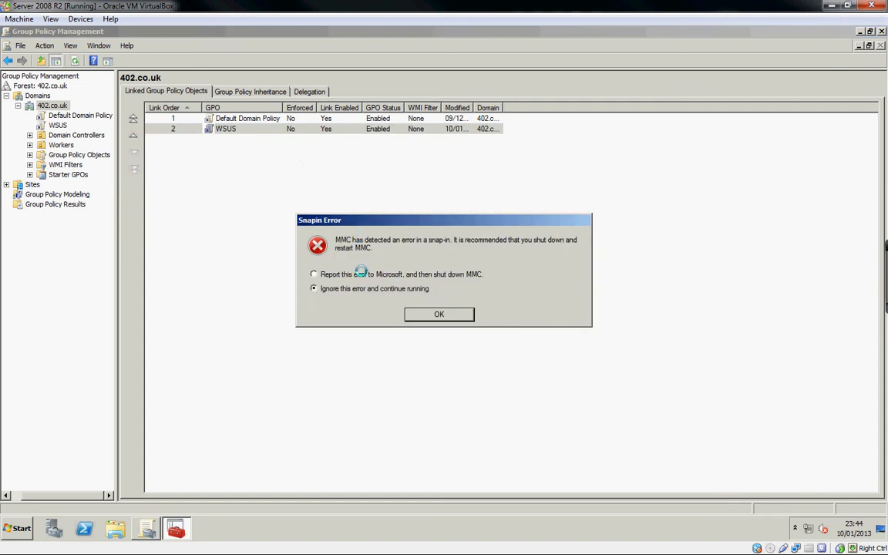
pyautogui.click(428, 315)
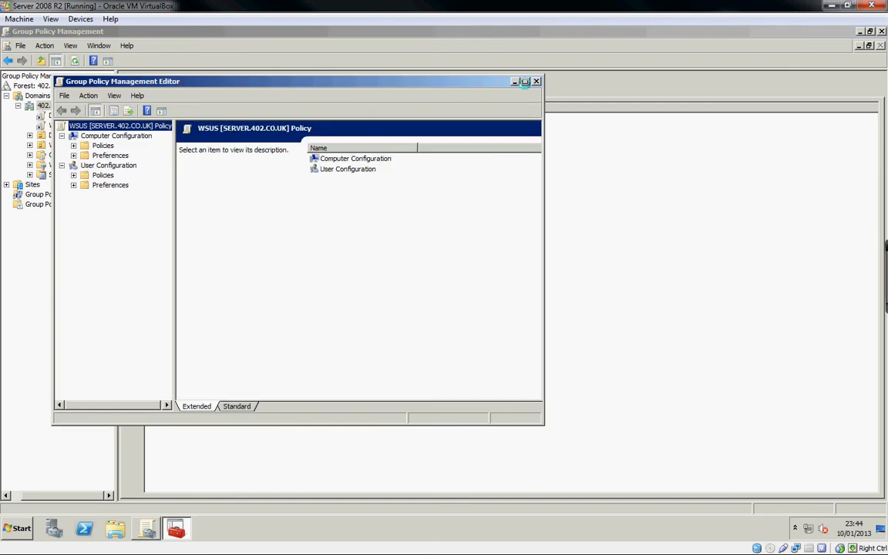
pyautogui.click(524, 82)
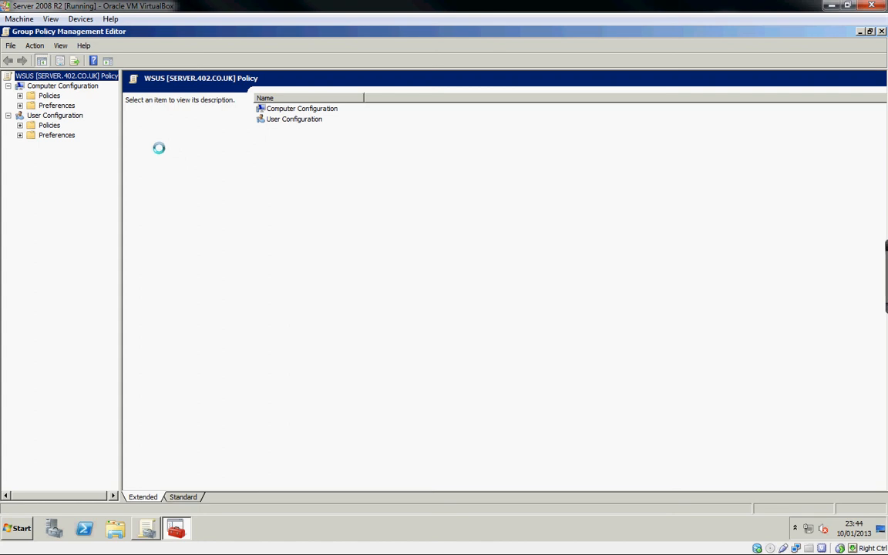
# Step: Add the wuau.adm policy template from the Windows inf folder to Administrative Templates under the Computer Configuration policies
pyautogui.click(71, 88)
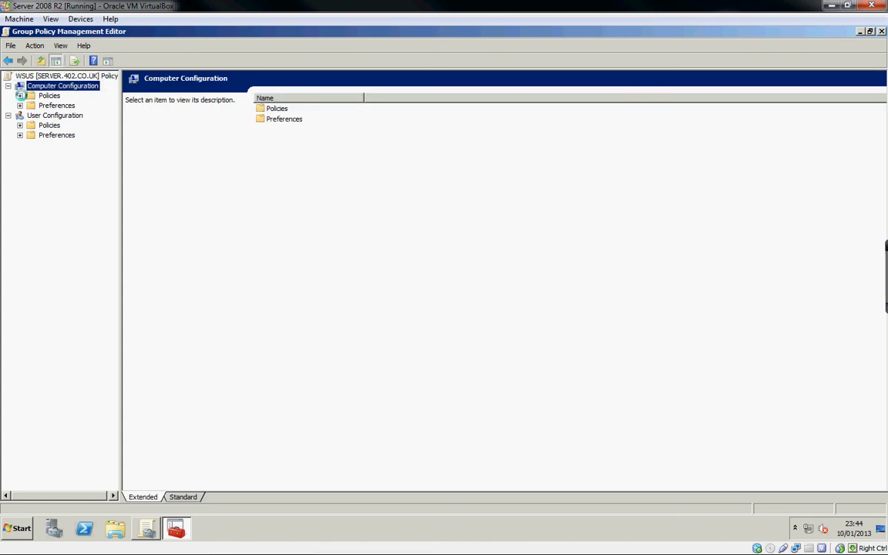
pyautogui.click(20, 96)
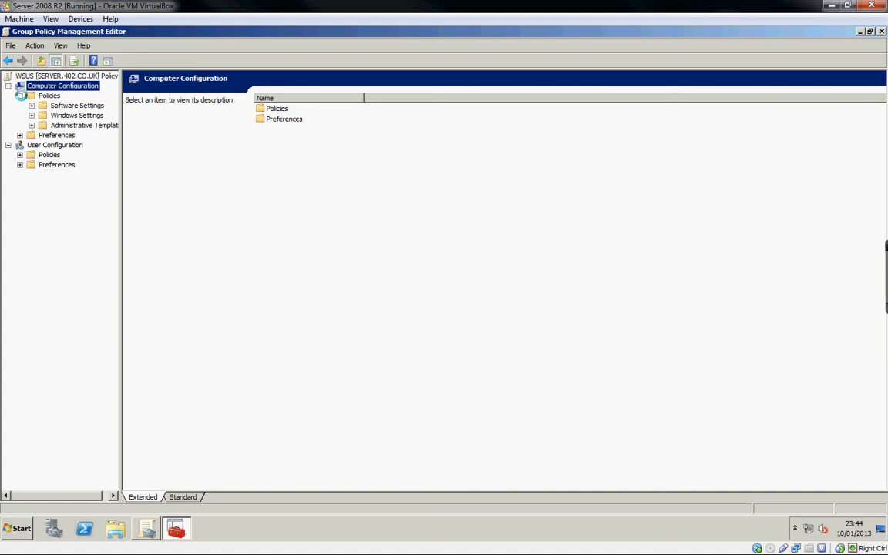
pyautogui.click(56, 125)
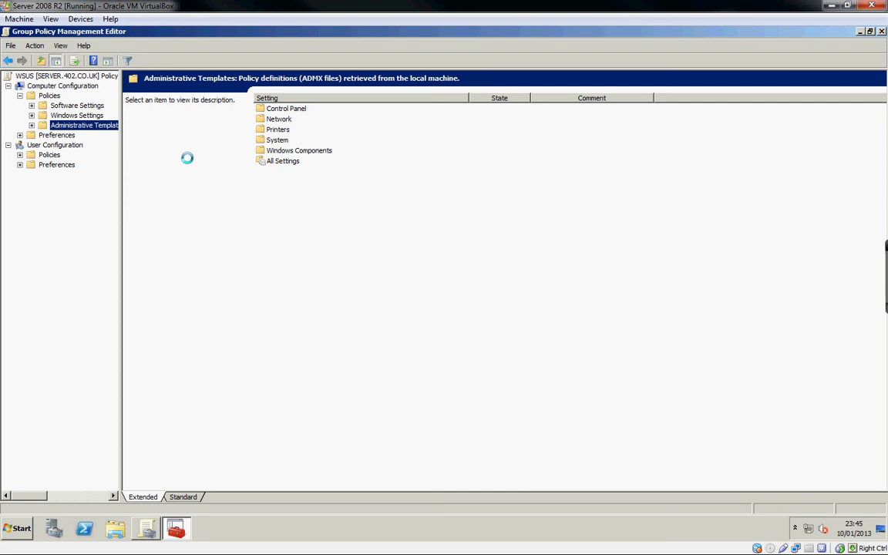
pyautogui.rightClick(72, 125)
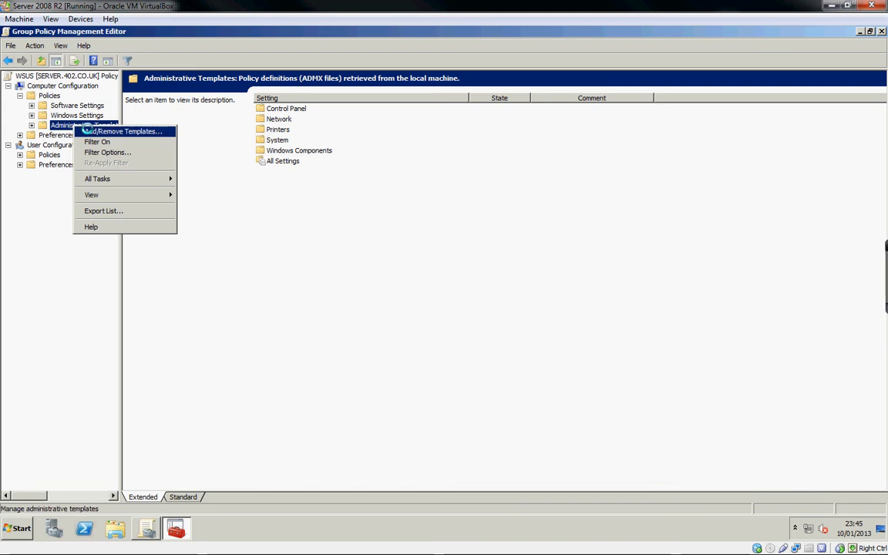
pyautogui.click(88, 131)
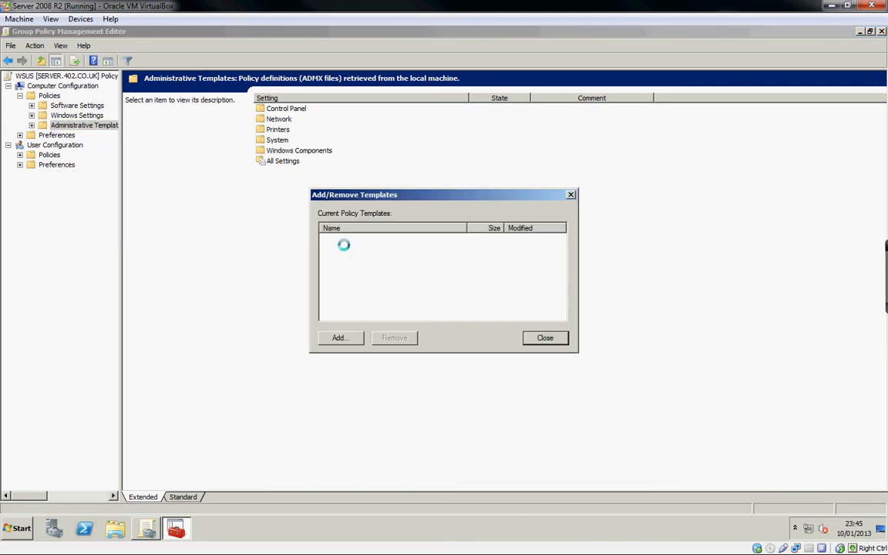
pyautogui.click(339, 338)
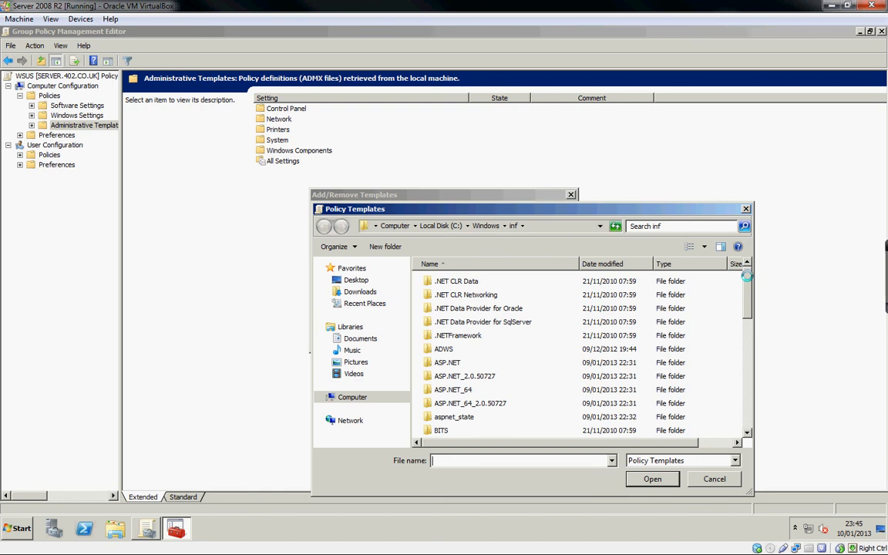
pyautogui.scroll(-1, 746, 315)
pyautogui.moveTo(746, 314); pyautogui.dragTo(747, 396)
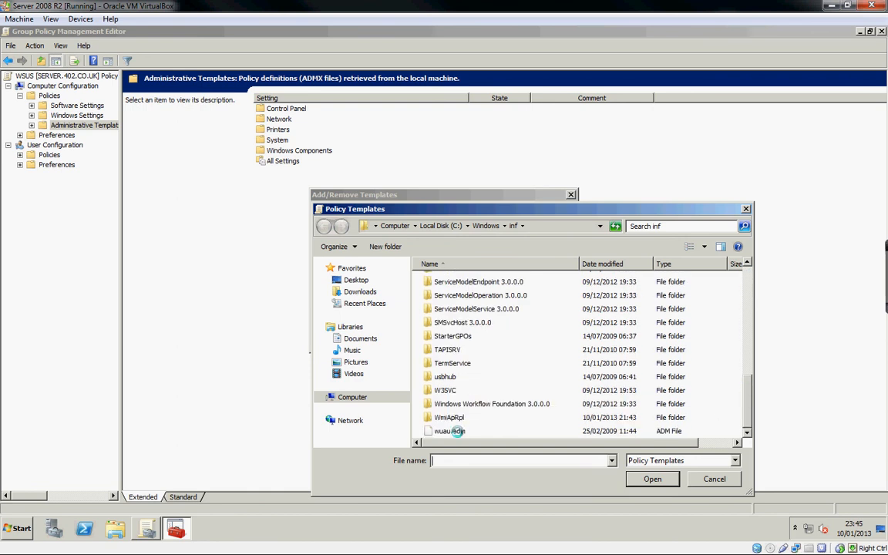
pyautogui.click(457, 431)
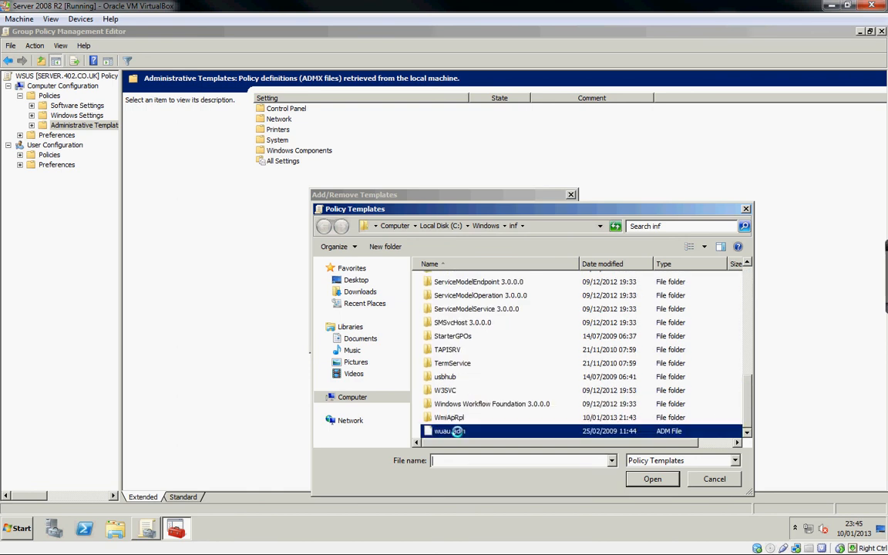
pyautogui.click(648, 478)
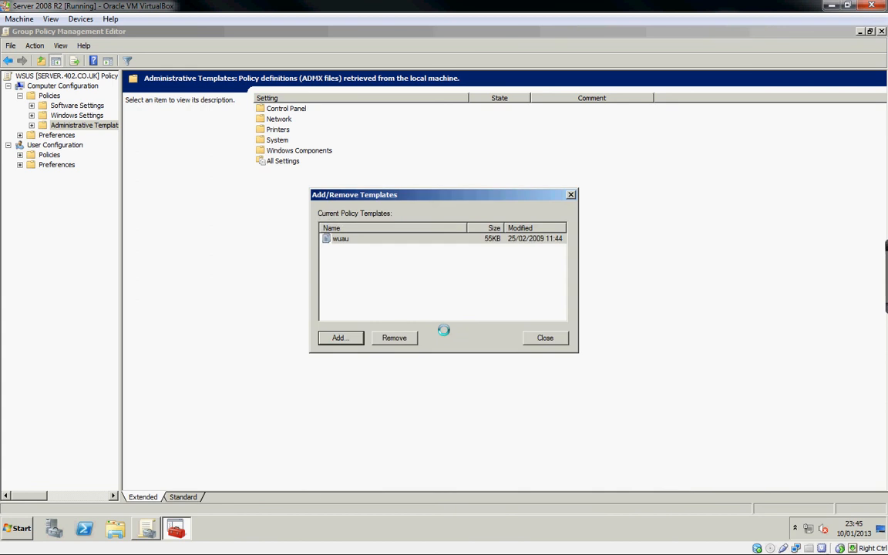
pyautogui.click(535, 338)
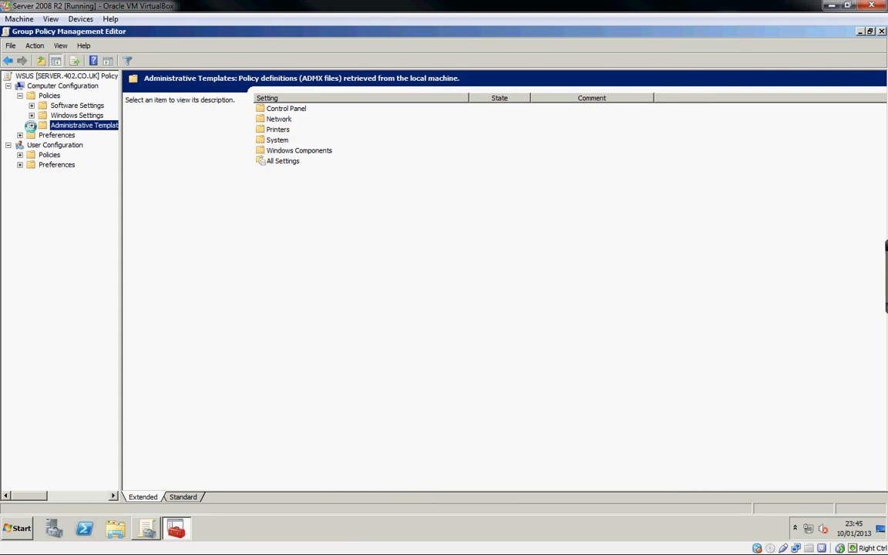
# Step: Widen the policy tree and display the Windows Update settings under Administrative Templates, Windows Components
pyautogui.click(30, 125)
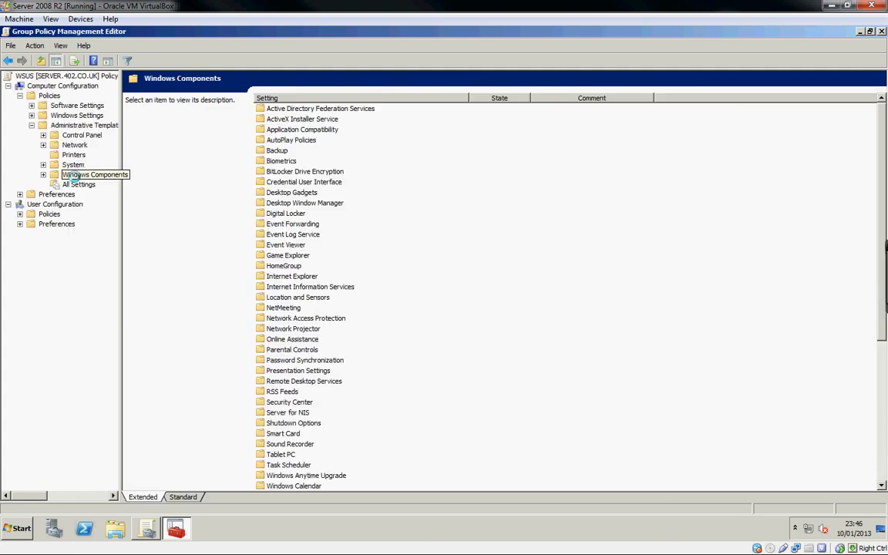
pyautogui.click(44, 174)
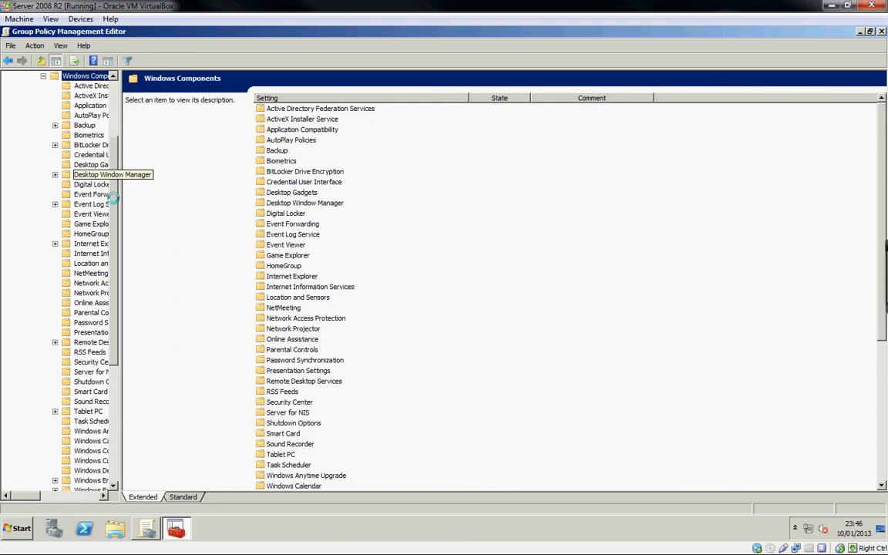
pyautogui.scroll(-2, 113, 198)
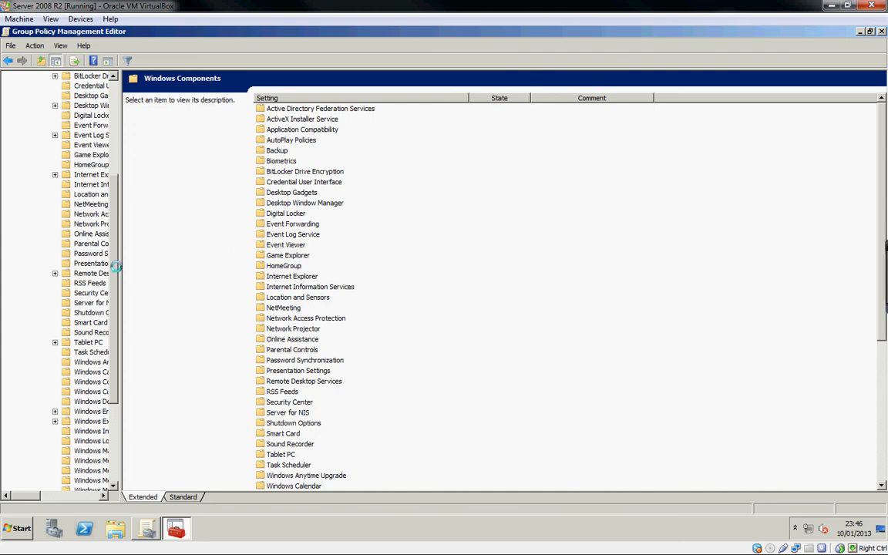
pyautogui.moveTo(116, 266); pyautogui.dragTo(168, 271)
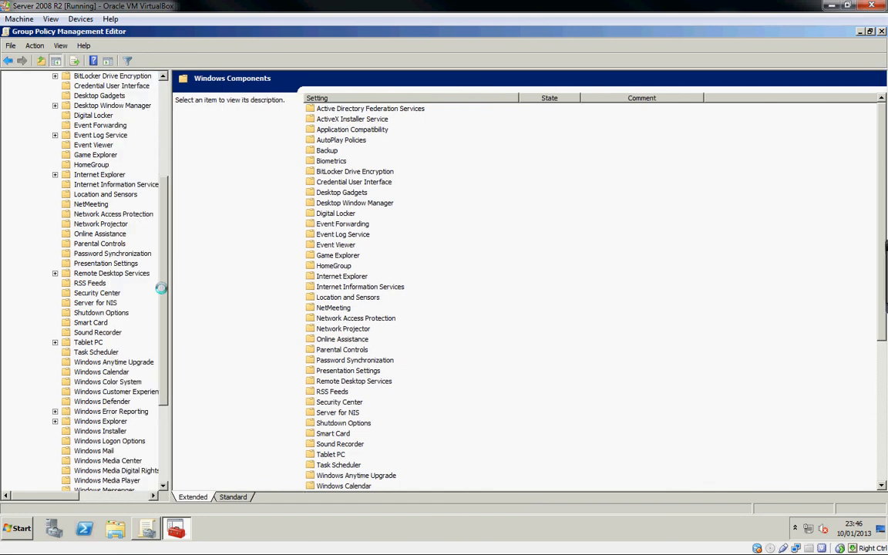
pyautogui.moveTo(161, 288); pyautogui.dragTo(159, 346)
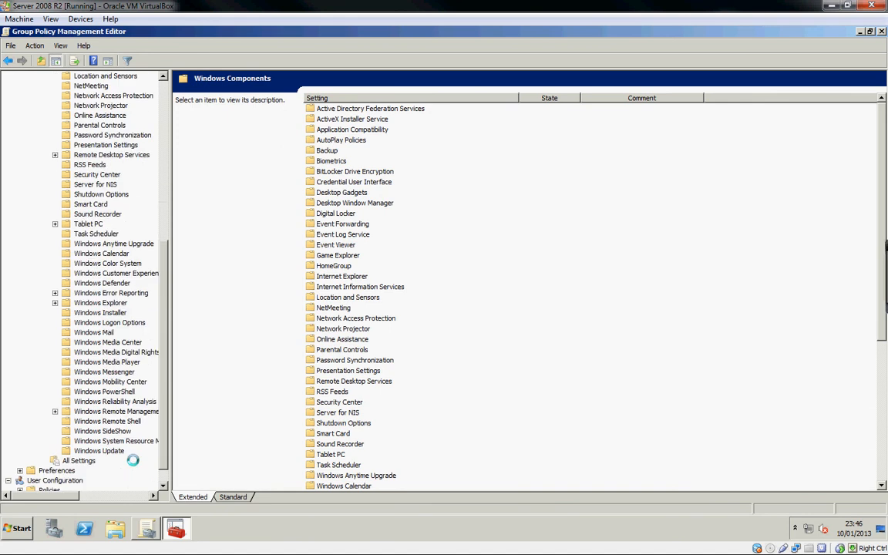
pyautogui.click(100, 451)
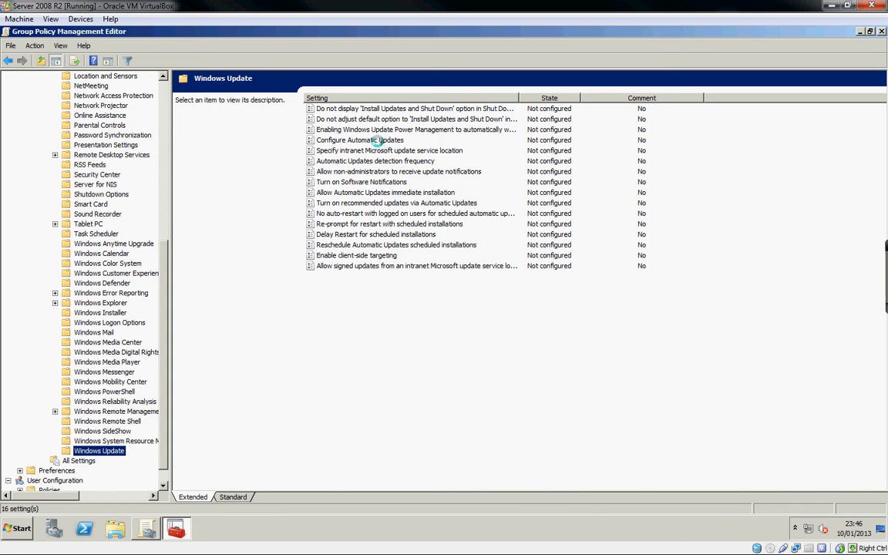
# Step: Enable the Configure Automatic Updates policy and set automatic updating to "4 - Auto download and schedule the install"
pyautogui.click(377, 141)
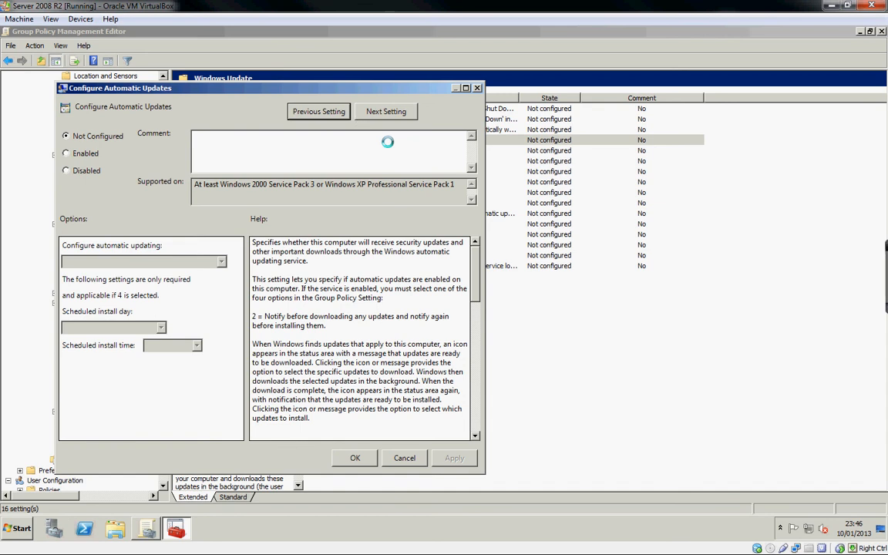
pyautogui.click(67, 152)
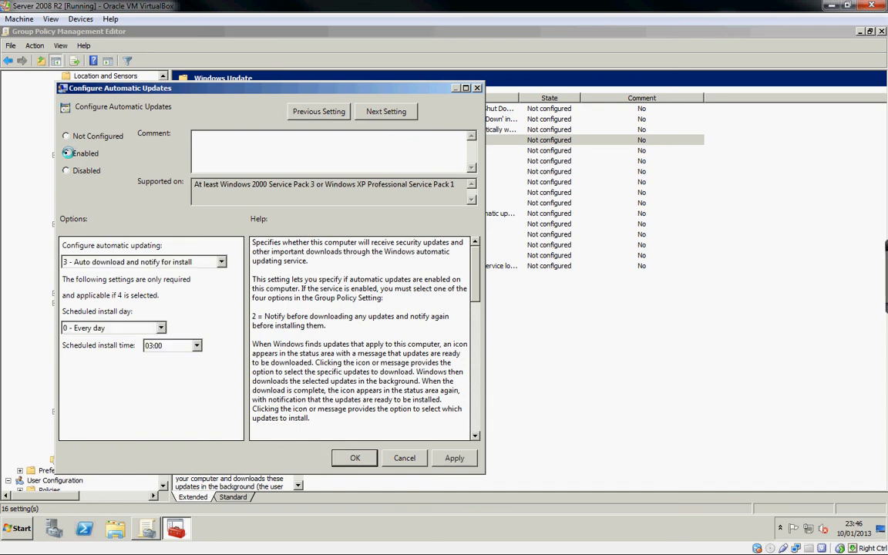
pyautogui.click(213, 263)
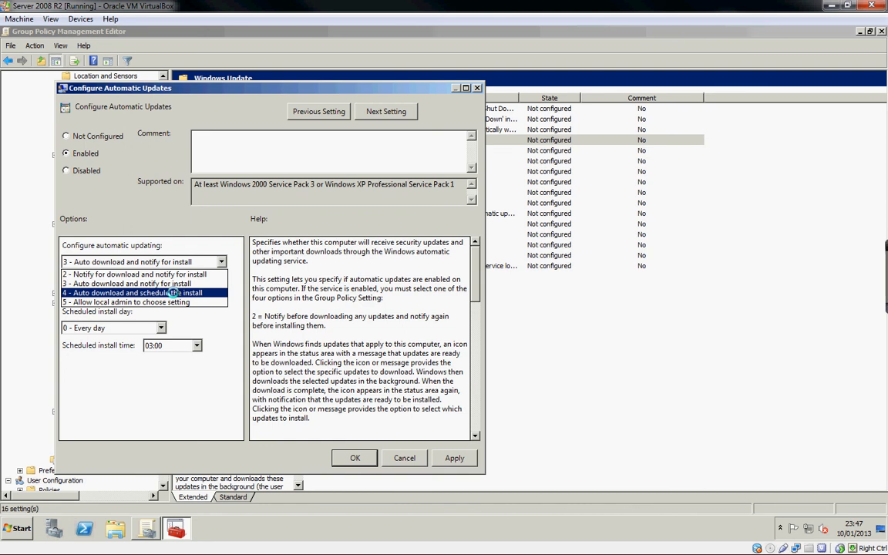
pyautogui.click(173, 293)
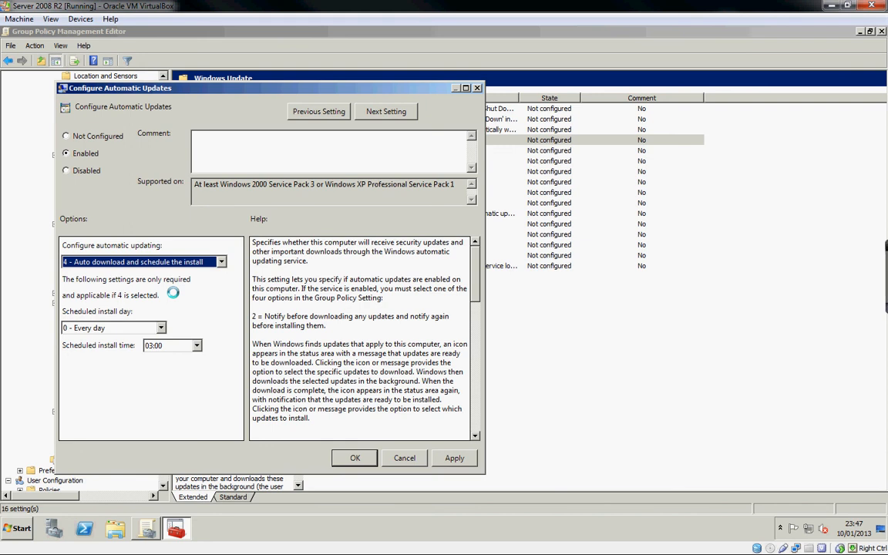
# Step: Schedule the automatic update installation for "6 - Every Friday" at 15:00 and save the Configure Automatic Updates policy
pyautogui.click(161, 327)
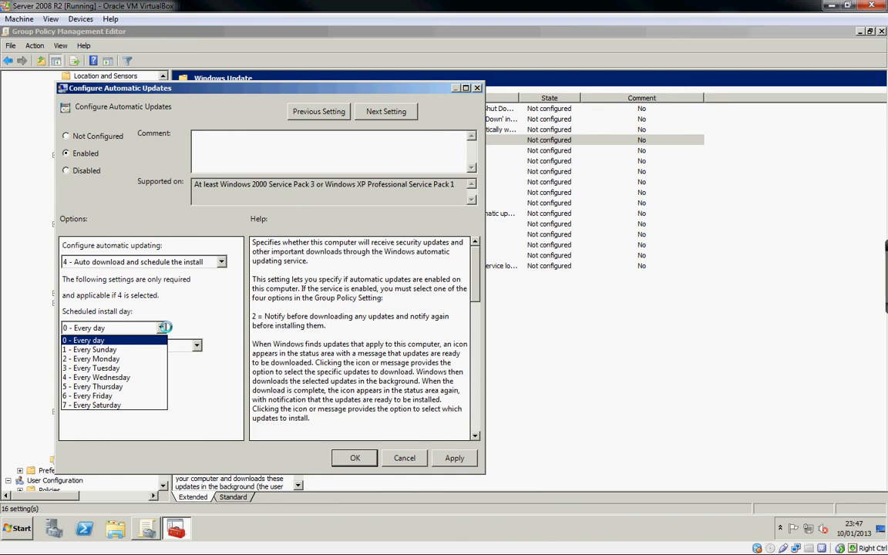
pyautogui.click(104, 395)
pyautogui.click(195, 345)
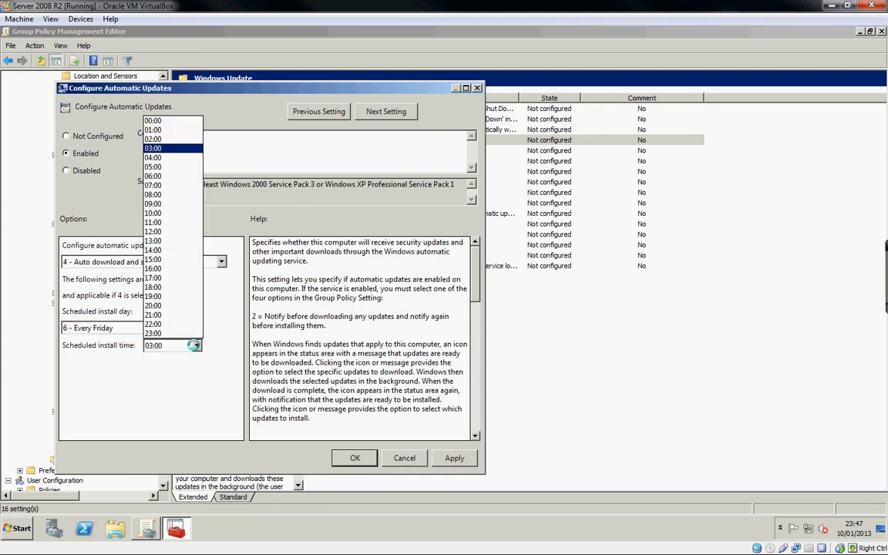
pyautogui.click(160, 260)
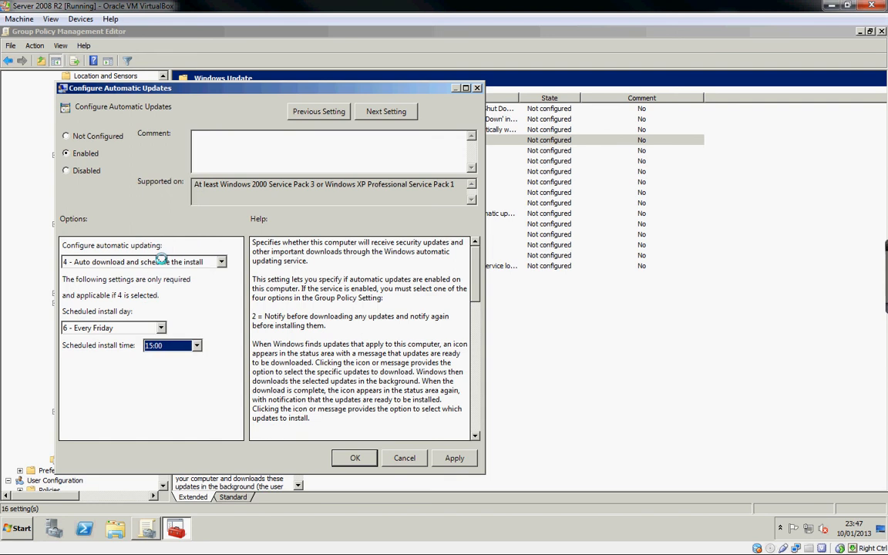
pyautogui.click(356, 457)
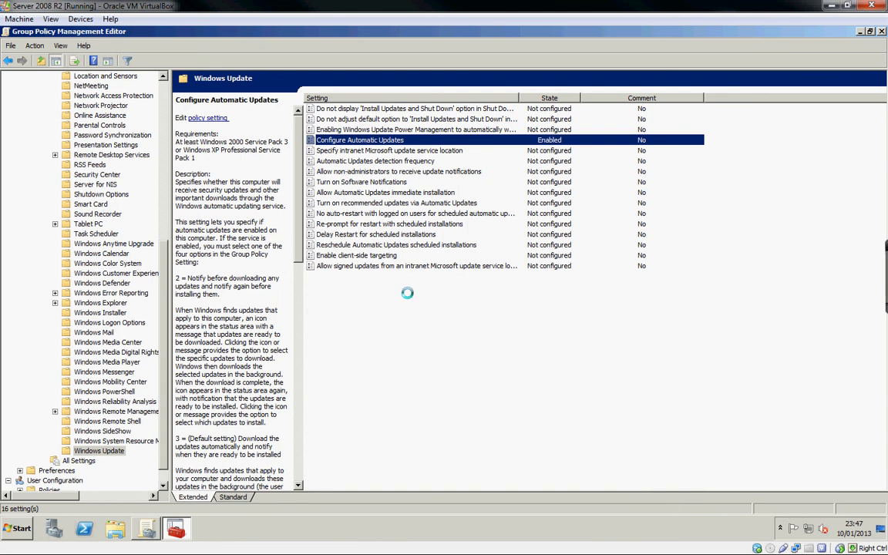
pyautogui.click(367, 151)
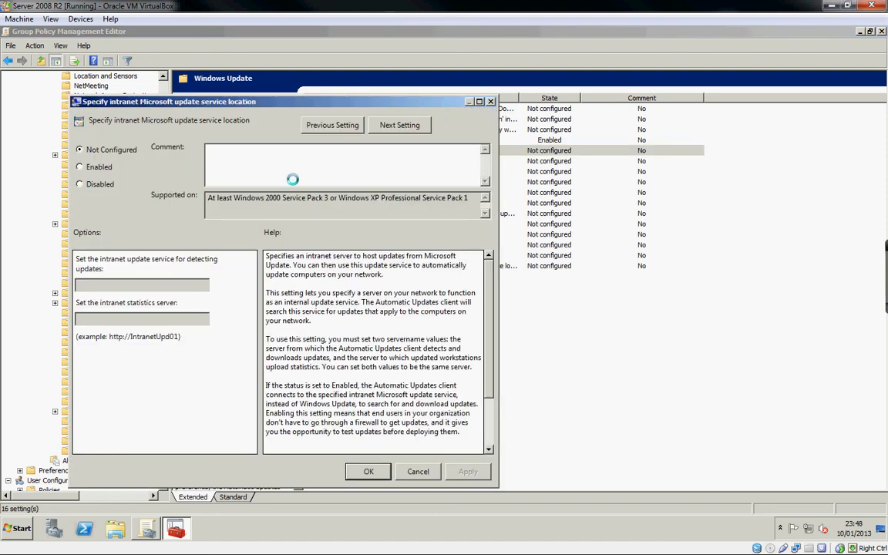
pyautogui.click(79, 167)
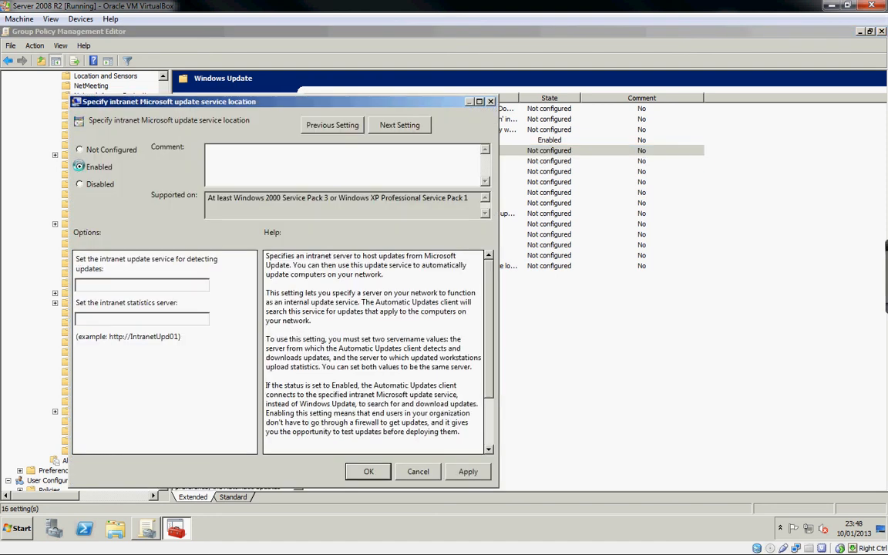
pyautogui.click(98, 285)
pyautogui.write('http://')
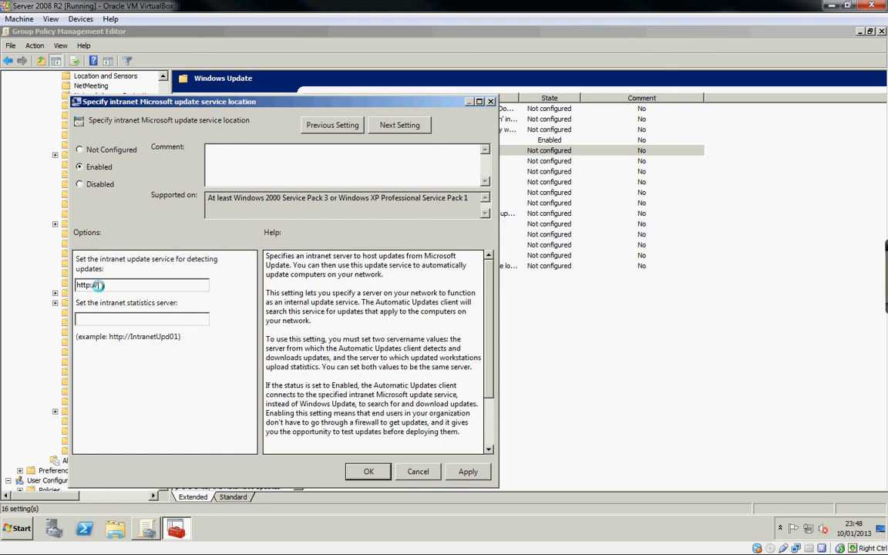
pyautogui.write('server')
pyautogui.click(129, 318)
pyautogui.write('http://server')
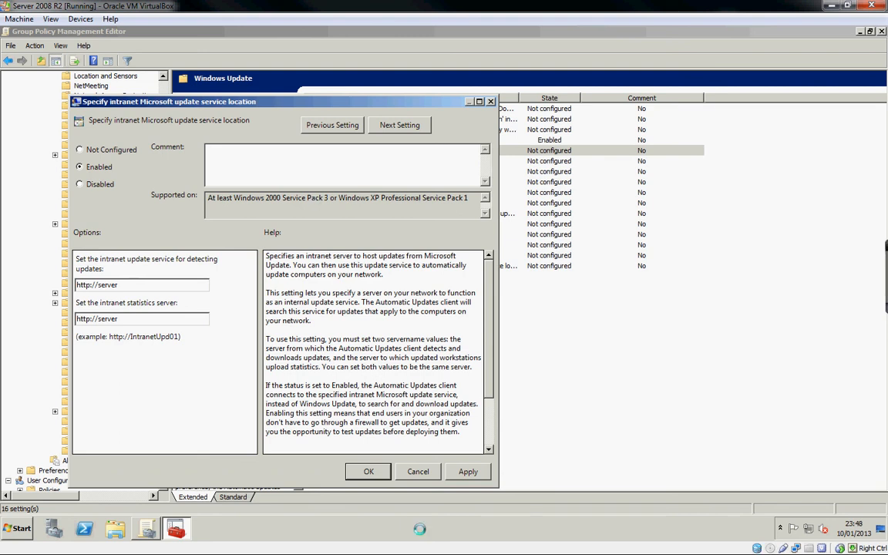
pyautogui.click(368, 471)
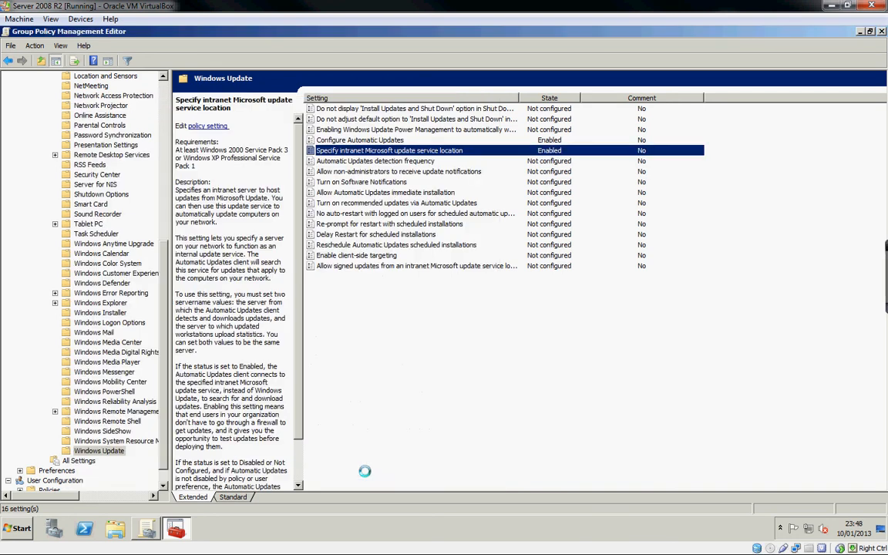
# Step: Enable the Automatic Updates detection frequency policy with a 22-hour check interval
pyautogui.doubleClick(390, 161)
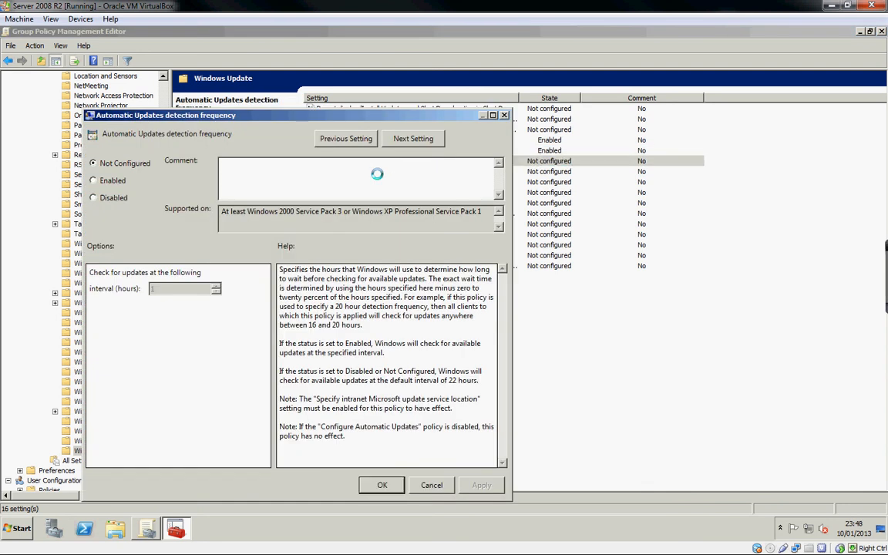
pyautogui.click(95, 179)
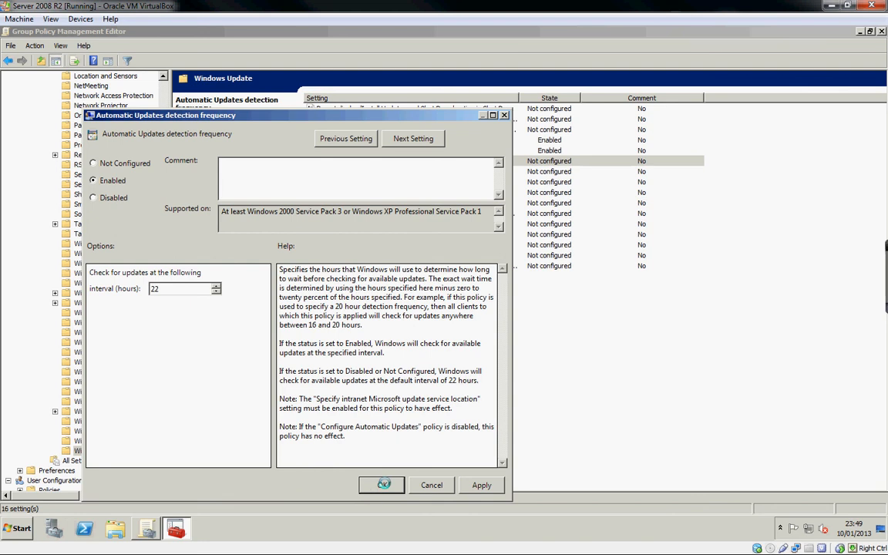
pyautogui.click(383, 484)
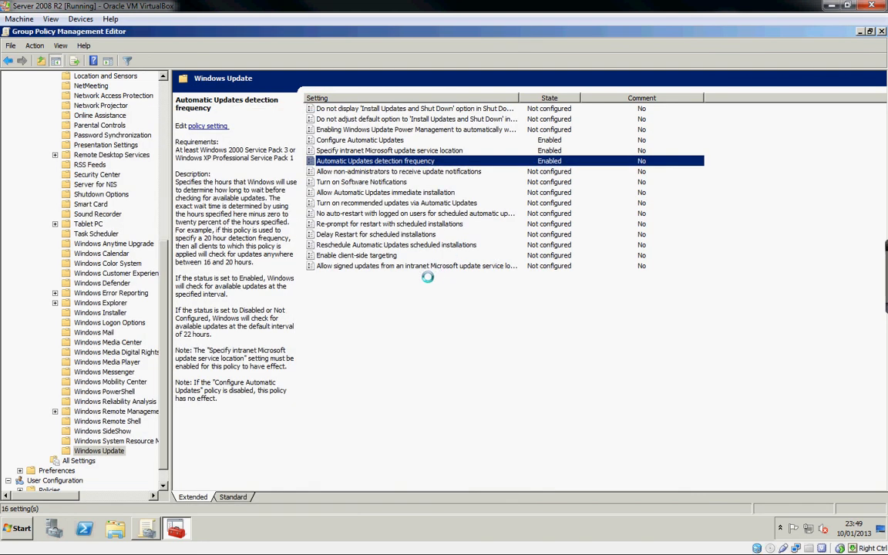
# Step: Enable the policies Allow non-administrators to receive update notifications and Allow Automatic Updates immediate installation
pyautogui.doubleClick(394, 172)
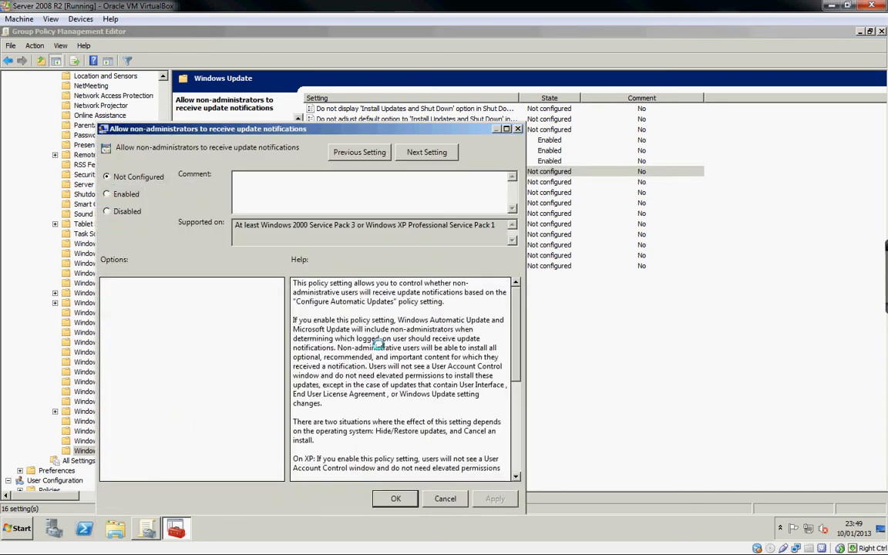
pyautogui.click(125, 193)
pyautogui.click(395, 498)
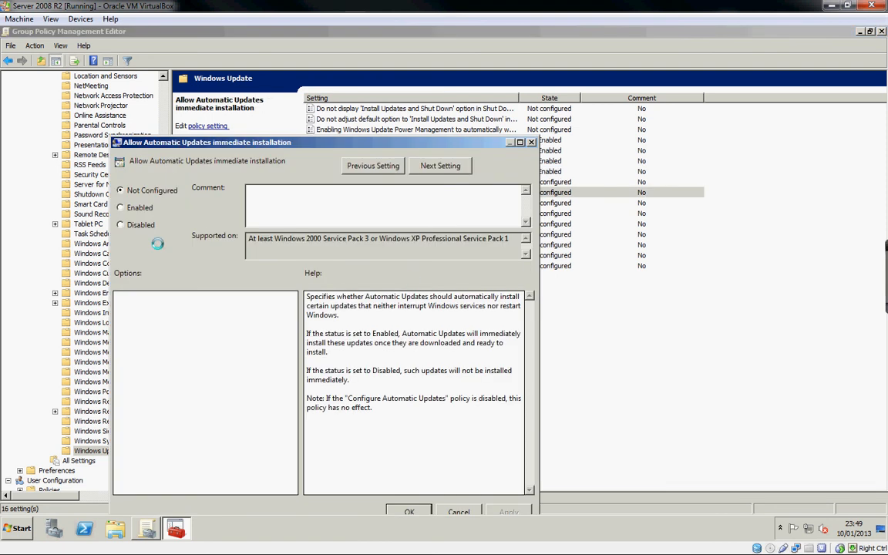
pyautogui.click(120, 207)
pyautogui.click(392, 512)
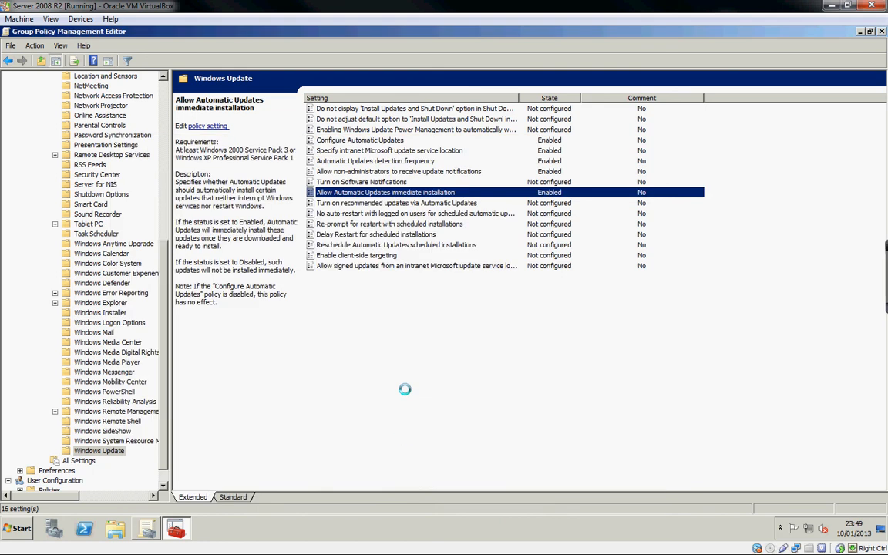
# Step: Enable the Reschedule Automatic Updates scheduled installations policy with a 5-minute wait after system startup, and close the policy editor
pyautogui.doubleClick(395, 244)
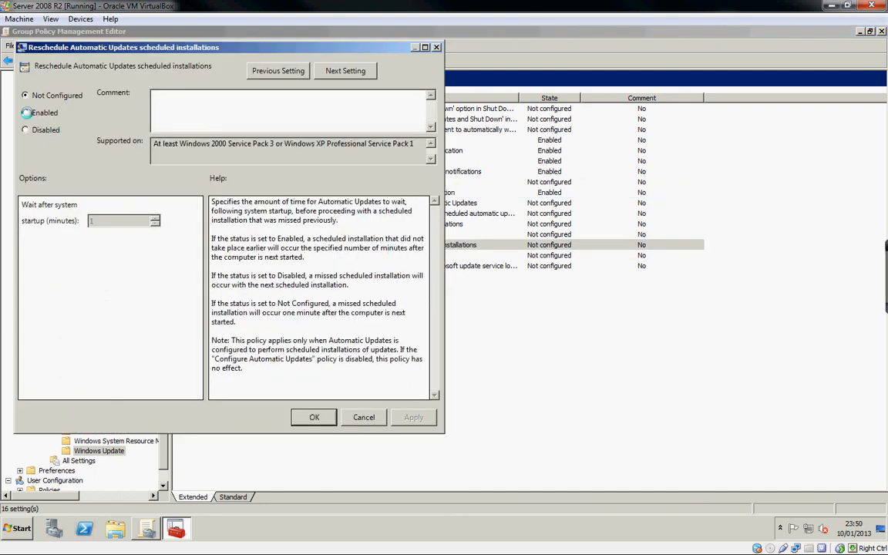
pyautogui.click(26, 112)
pyautogui.click(108, 221)
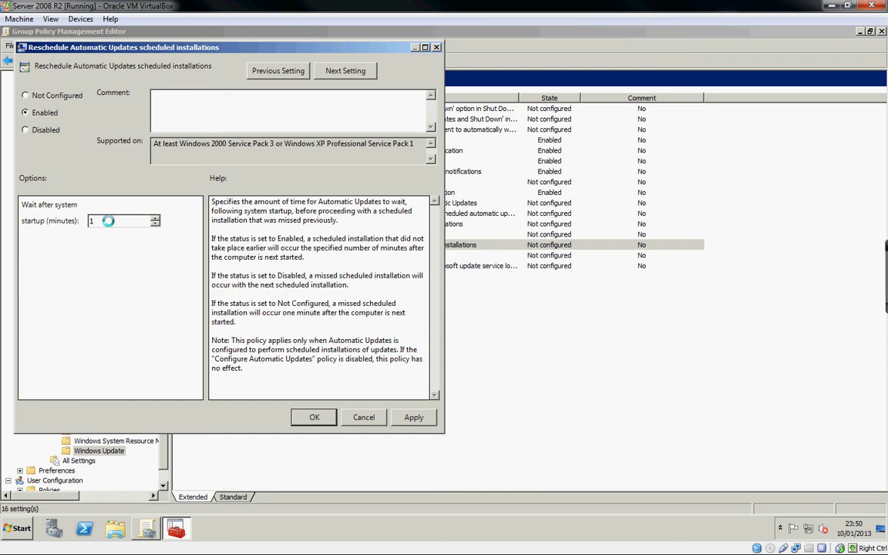
pyautogui.press('BackSpace')
pyautogui.write('5')
pyautogui.click(315, 417)
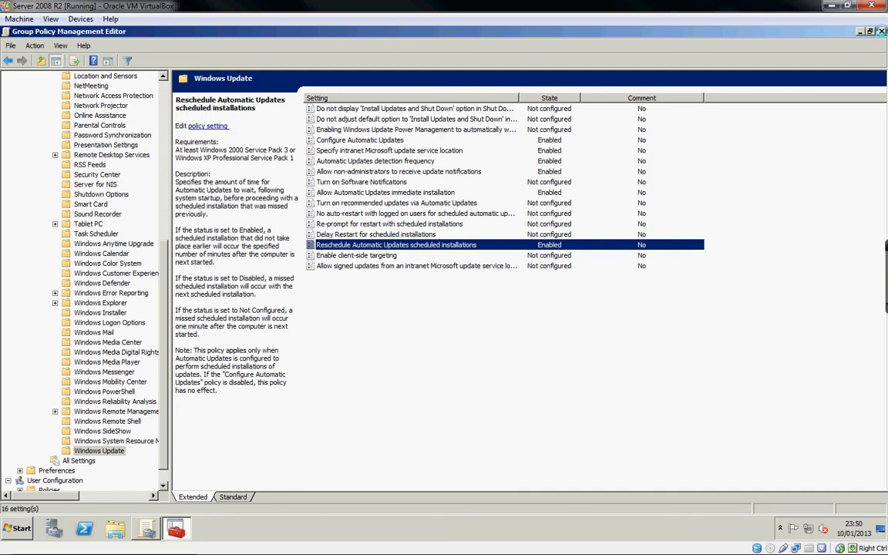
pyautogui.click(882, 31)
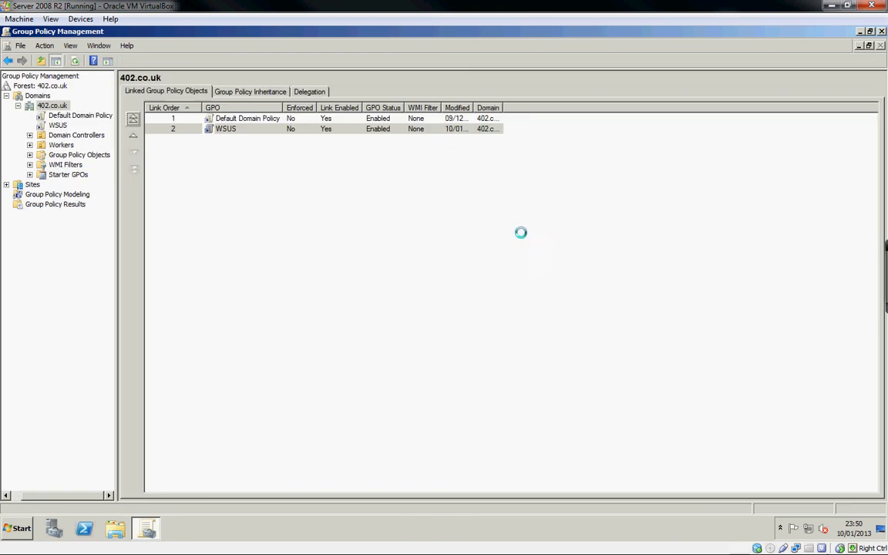